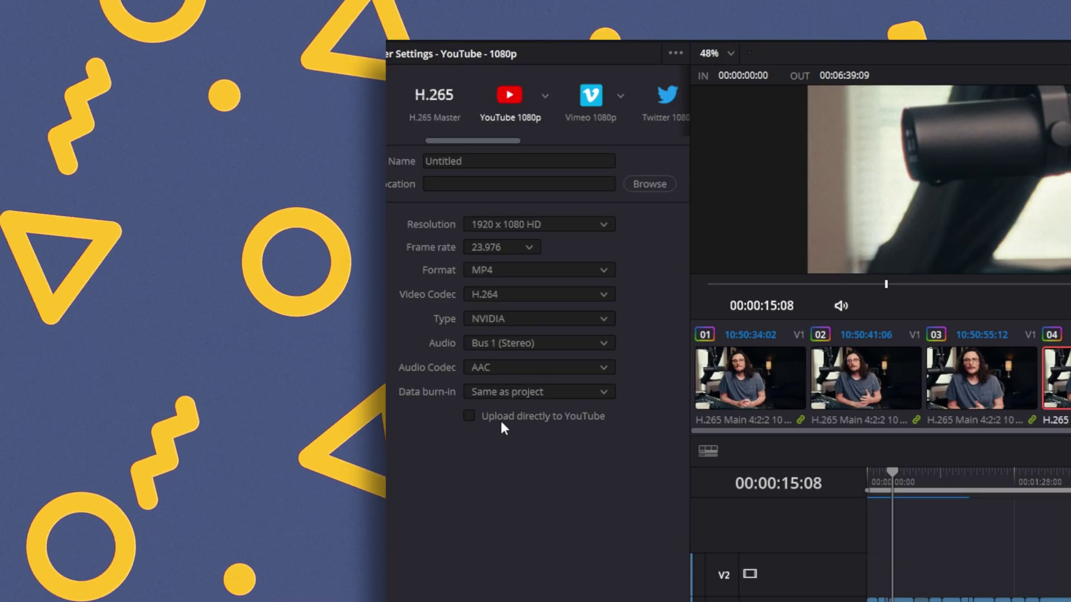
# - Turn on Upload directly to YouTube and Chapters from Markers for the YouTube 1080p render
pyautogui.click(468, 417)
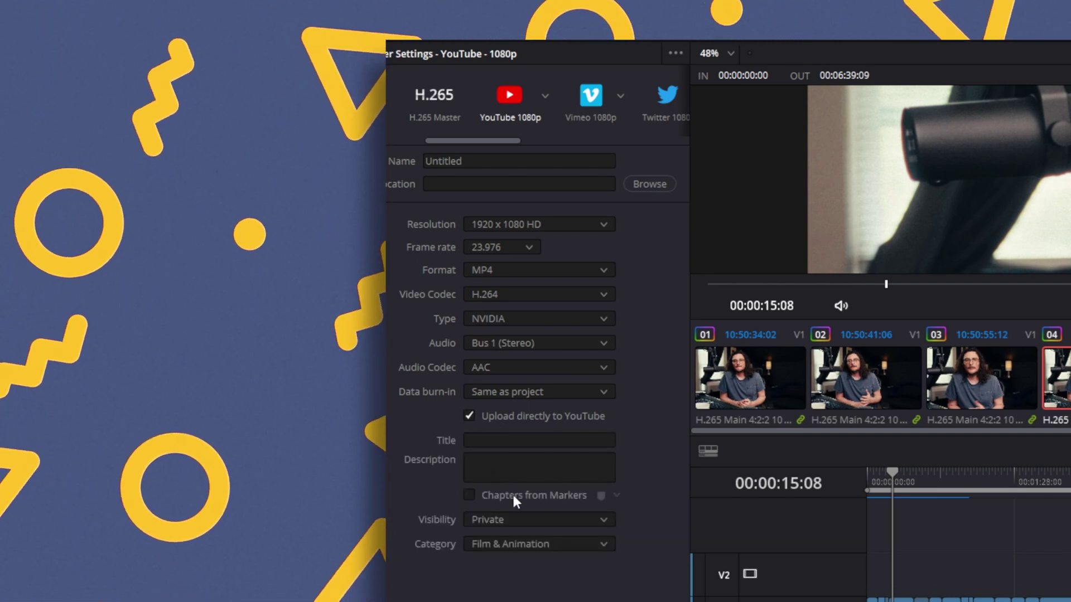
pyautogui.click(469, 495)
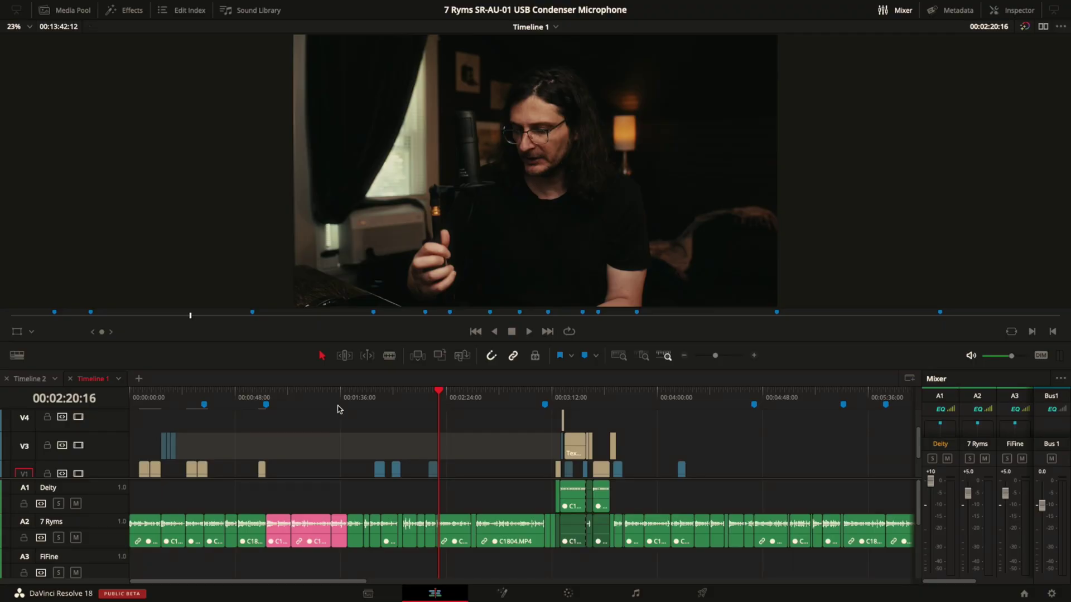
# - Enable linked selection, check the blue marker names, and move the playhead to about 01:49
pyautogui.click(513, 355)
pyautogui.moveTo(205, 405)
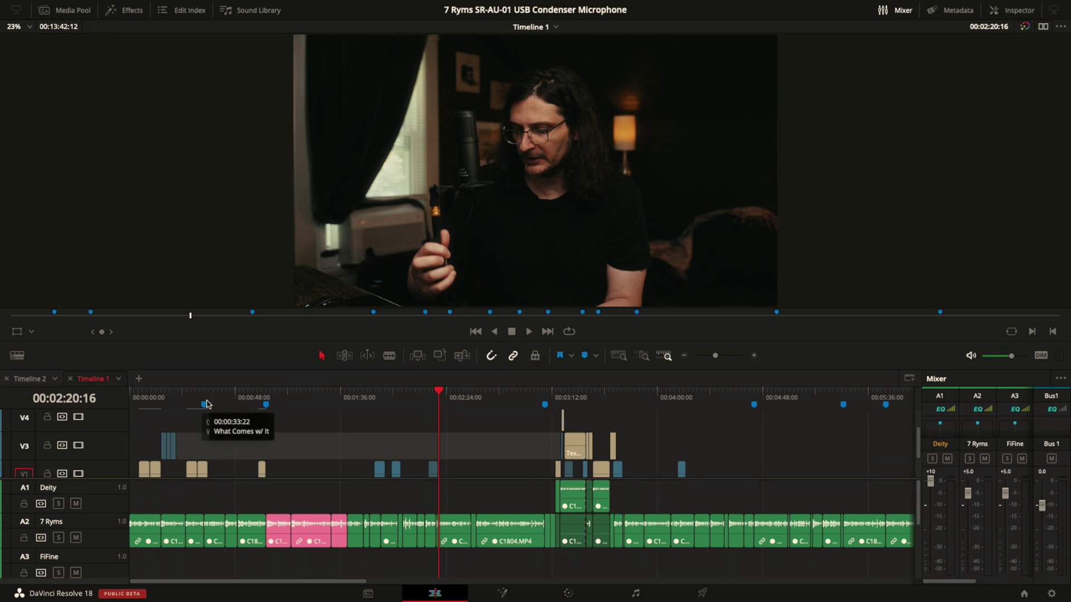
pyautogui.moveTo(267, 407)
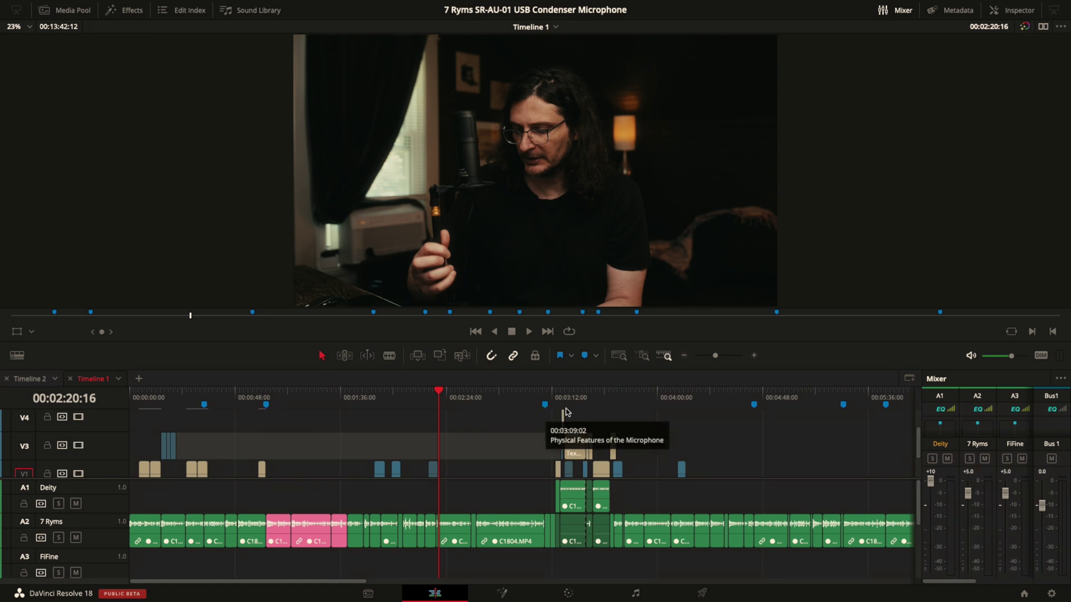
pyautogui.moveTo(757, 408)
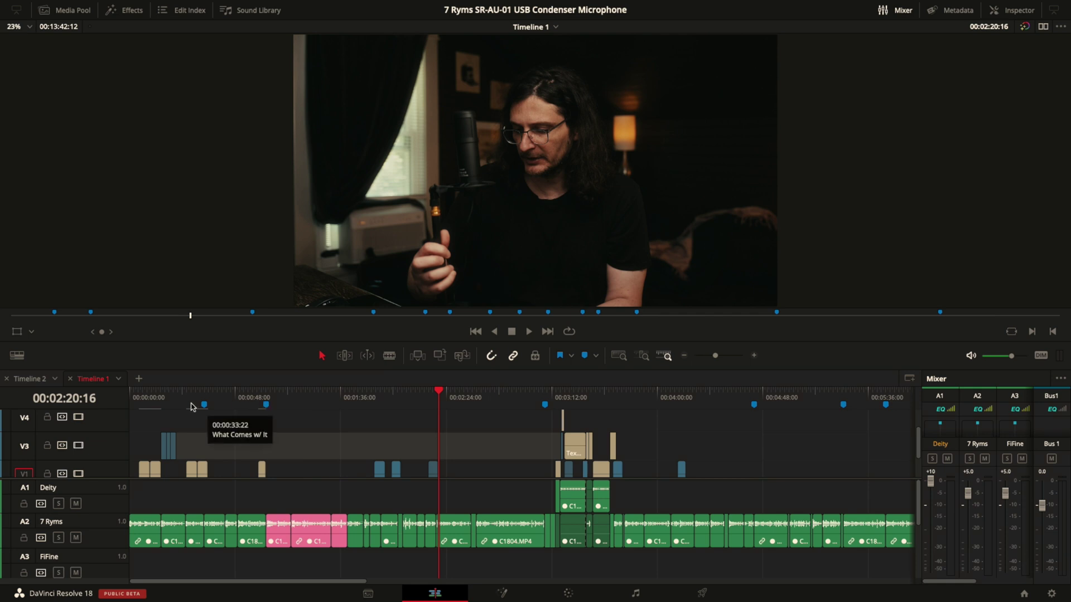
pyautogui.moveTo(441, 406); pyautogui.dragTo(348, 410)
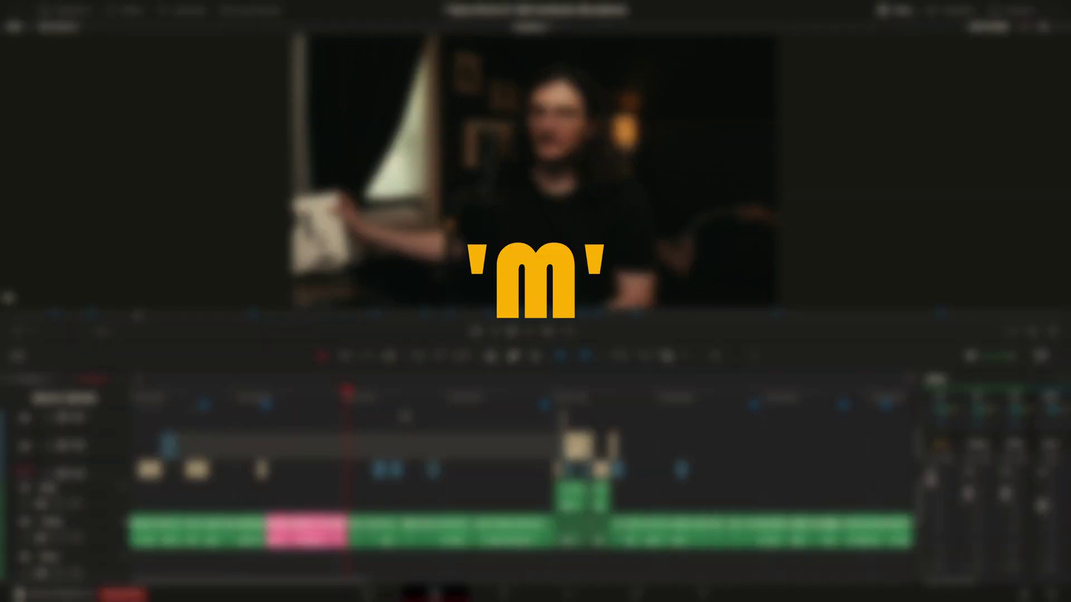
# - Add a marker at 01:39:04 and rename it from 'Marker 15' to 'What I want'
pyautogui.press('m')
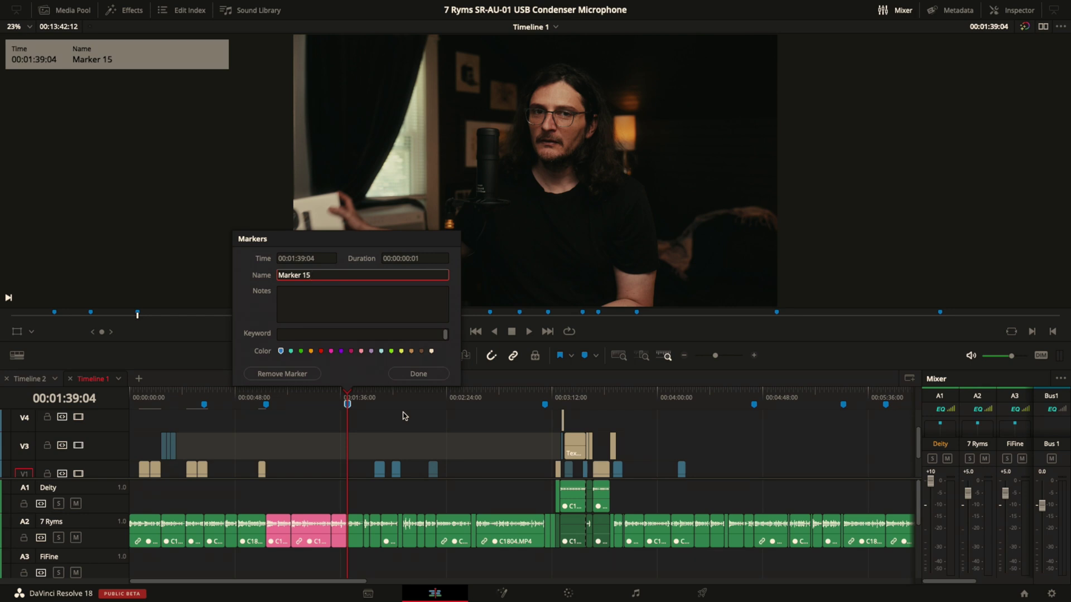
pyautogui.press('BackSpace')
pyautogui.press('BackSpace')
pyautogui.press('BackSpace')
pyautogui.press('BackSpace')
pyautogui.press('BackSpace')
pyautogui.press('BackSpace')
pyautogui.press('BackSpace')
pyautogui.press('BackSpace')
pyautogui.click(419, 373)
pyautogui.scroll(-2, 394, 418)
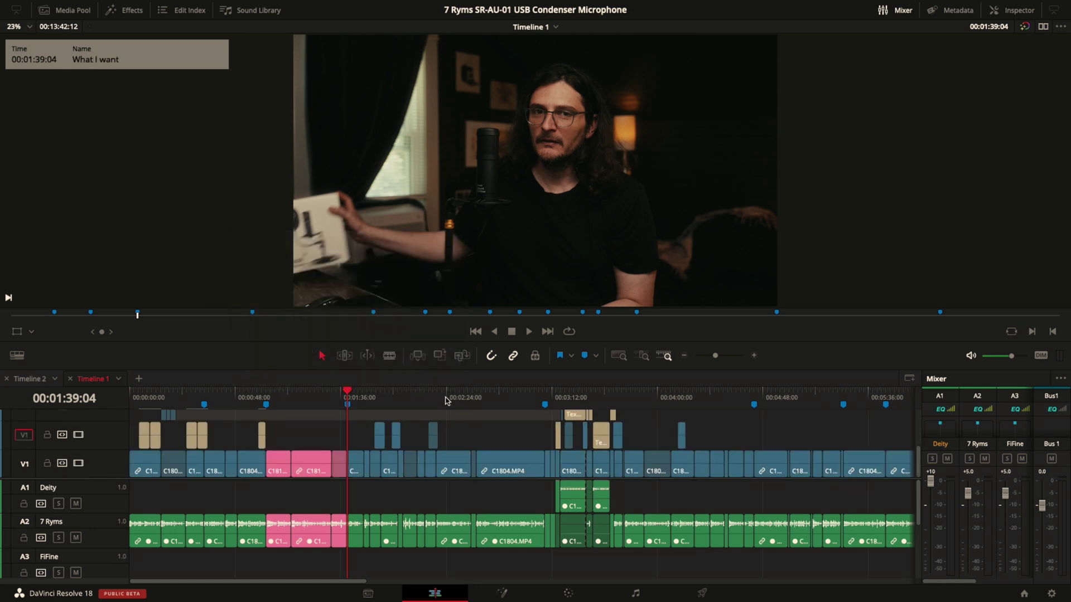
# - Add Marker 16 at 01:46:20 and Marker 17 at 02:10:19, then move the playhead to 02:26:03
pyautogui.click(365, 399)
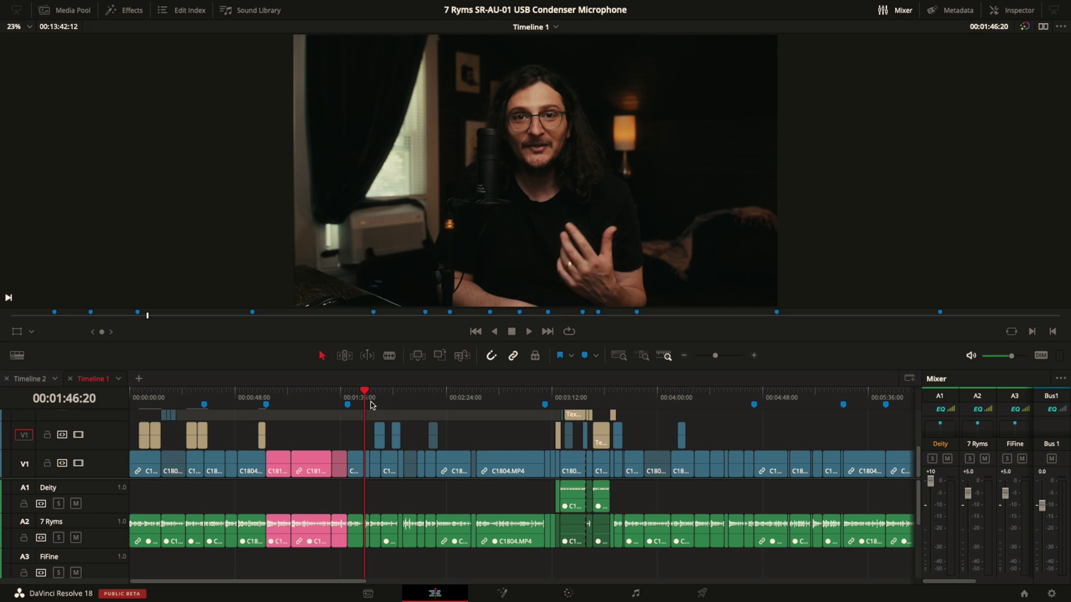
pyautogui.hotkey('ctrl', 'm')
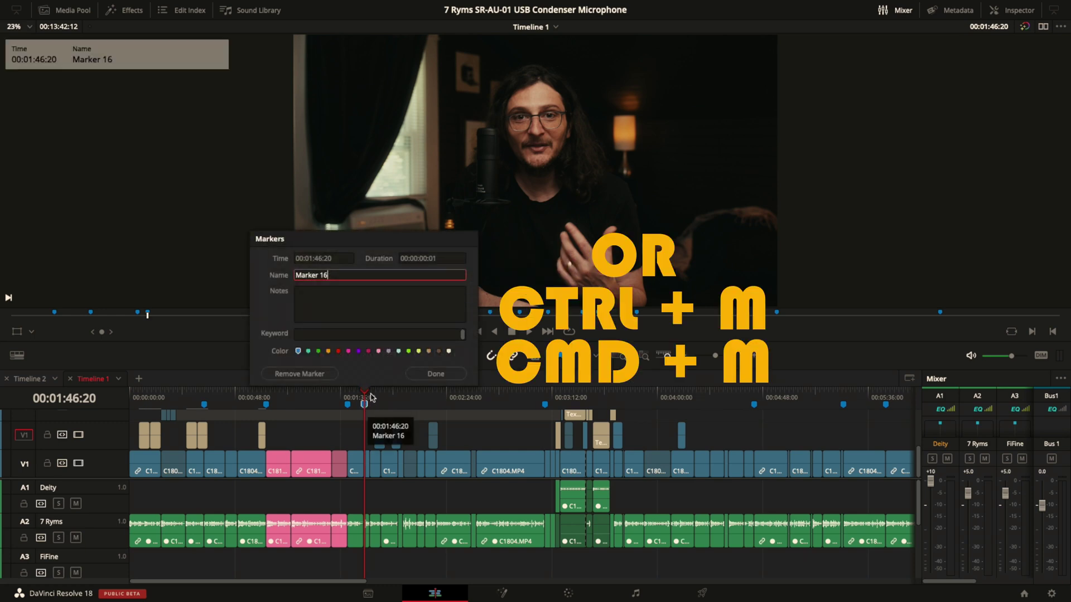
pyautogui.moveTo(390, 397); pyautogui.dragTo(419, 400)
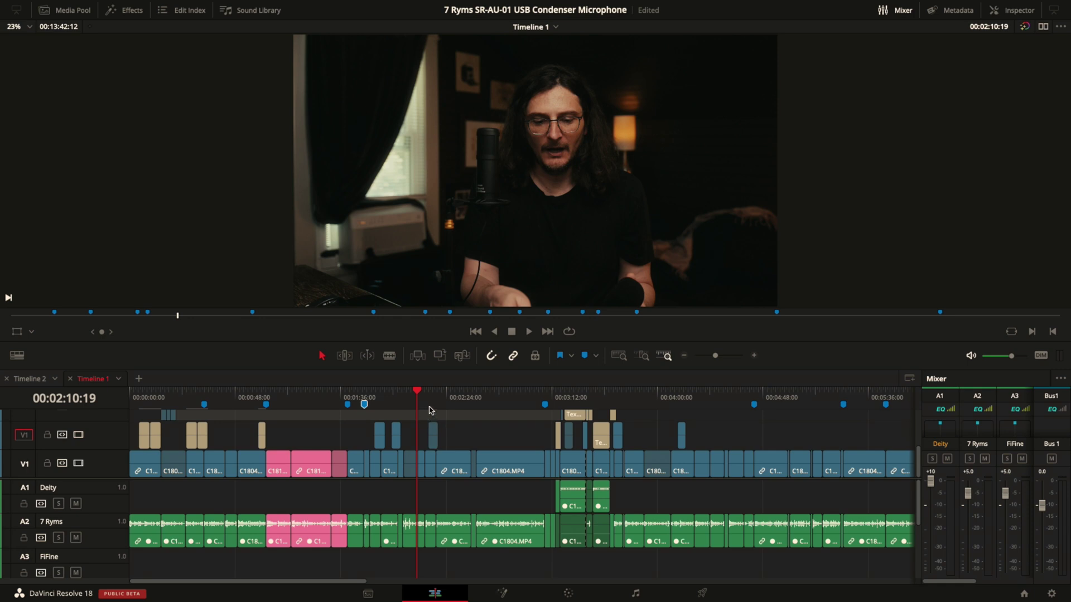
pyautogui.click(586, 360)
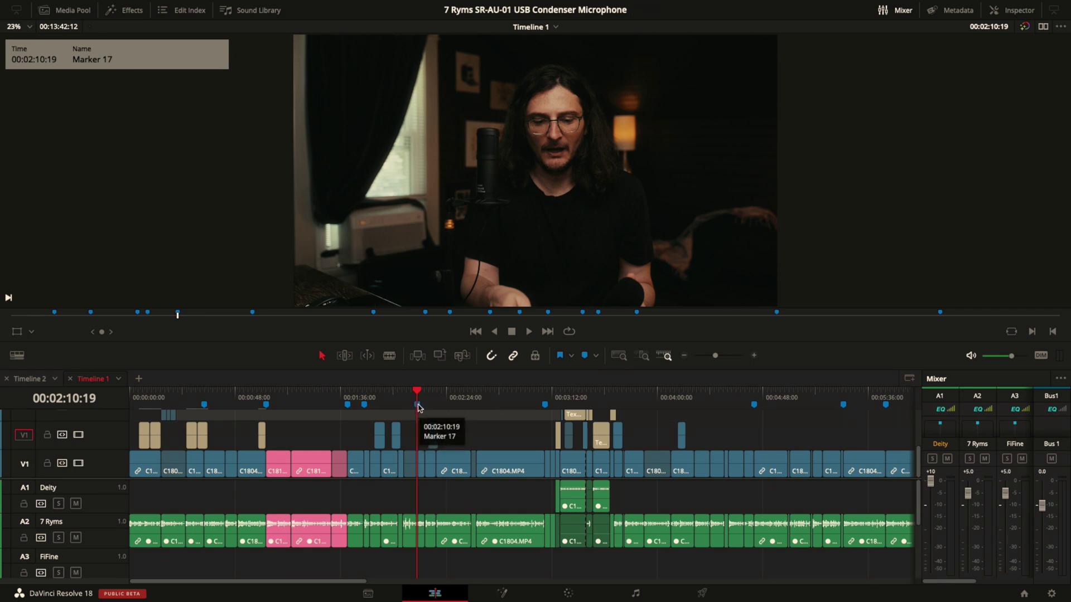
pyautogui.doubleClick(418, 405)
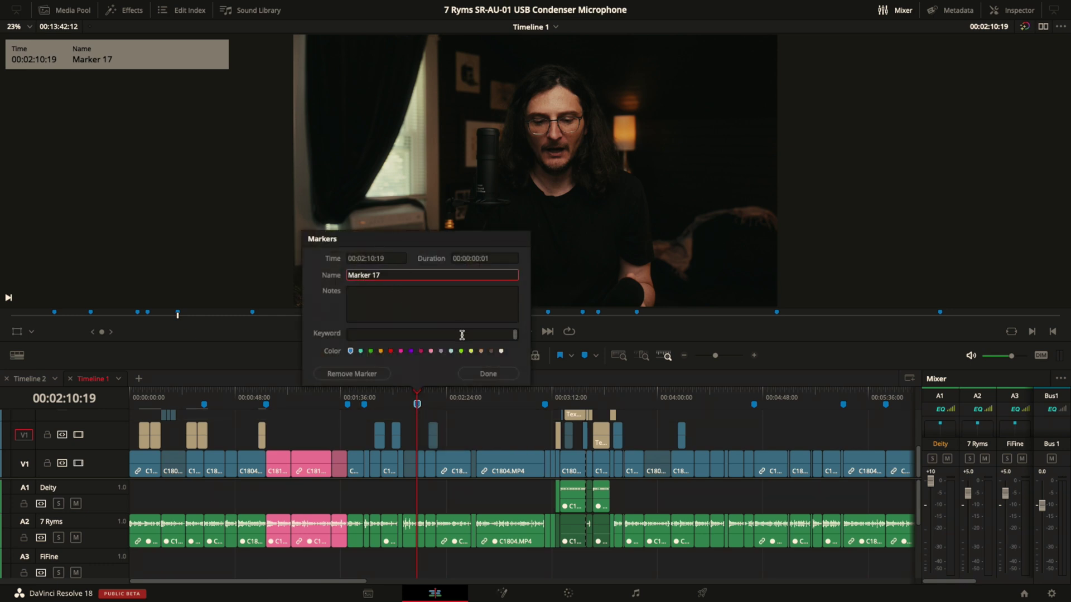
pyautogui.click(490, 373)
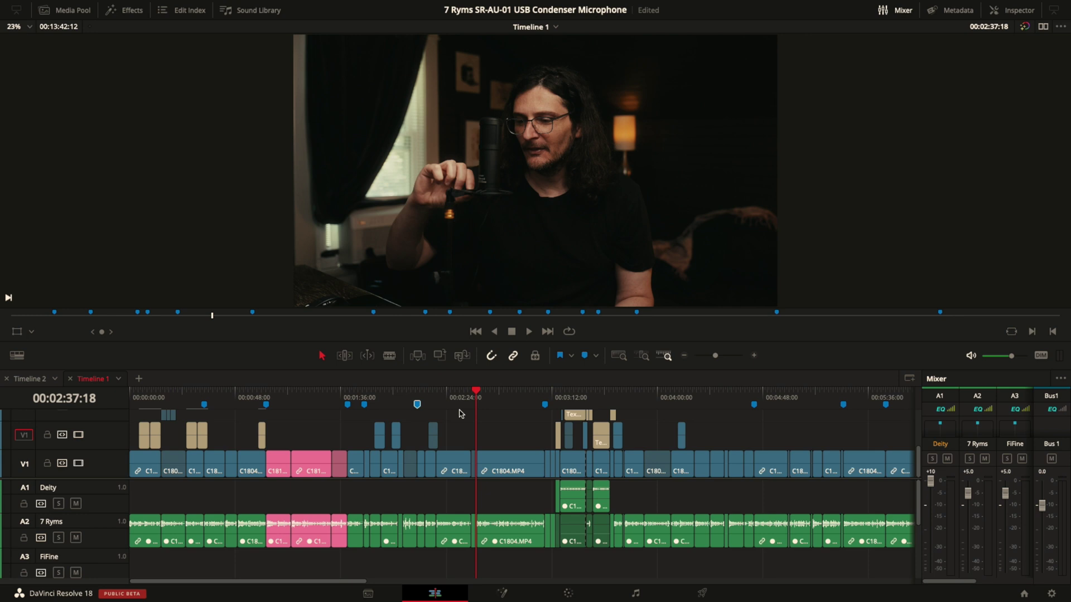
pyautogui.click(450, 399)
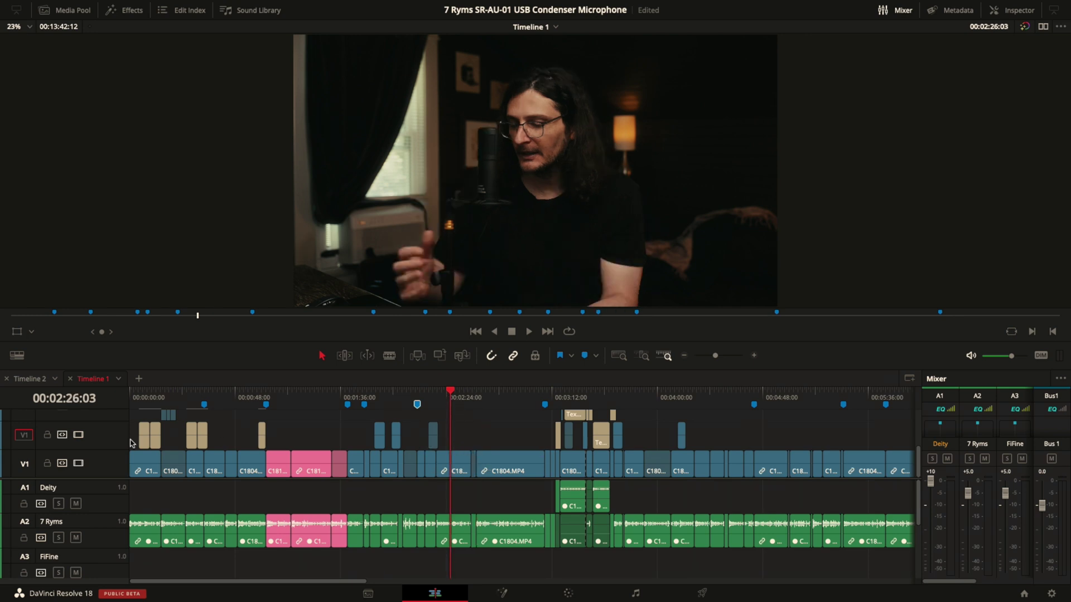
# - Add a clip marker to the V1 clip under the playhead, then park the playhead at 02:44:09
pyautogui.click(462, 457)
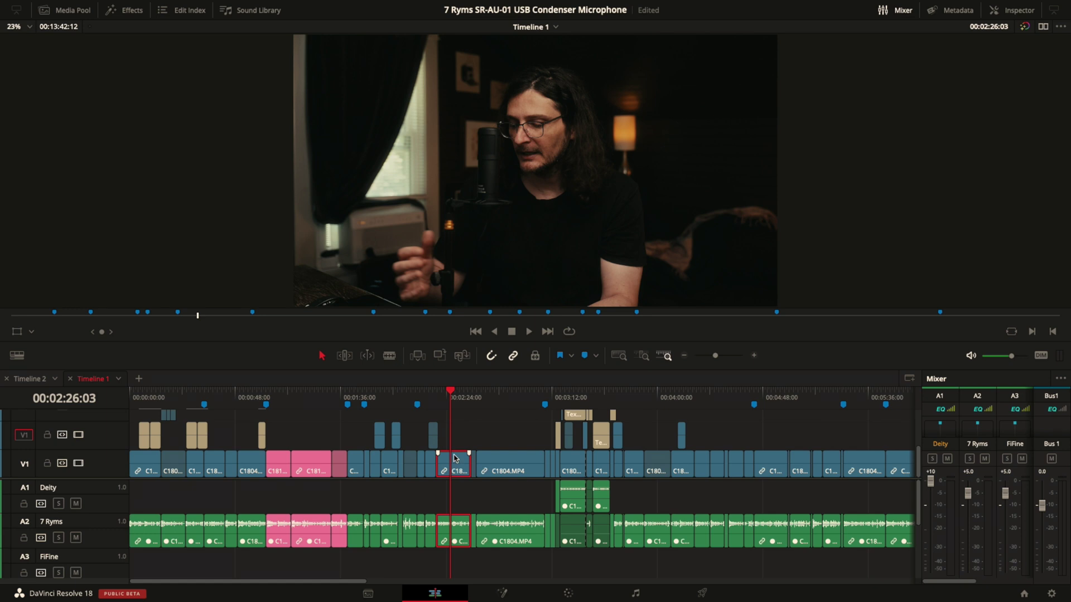
pyautogui.press('m')
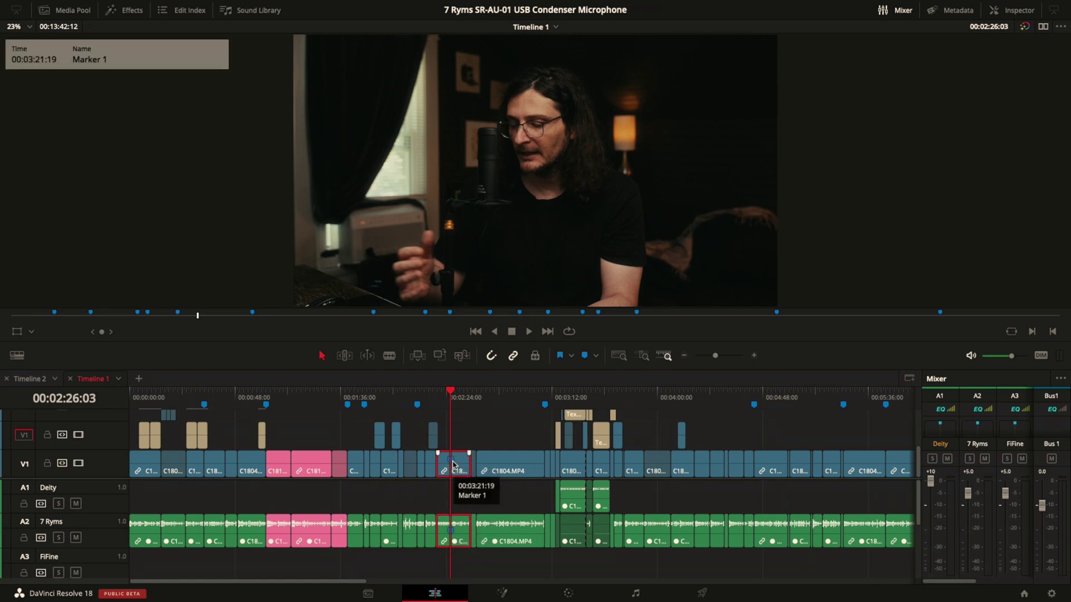
pyautogui.click(483, 433)
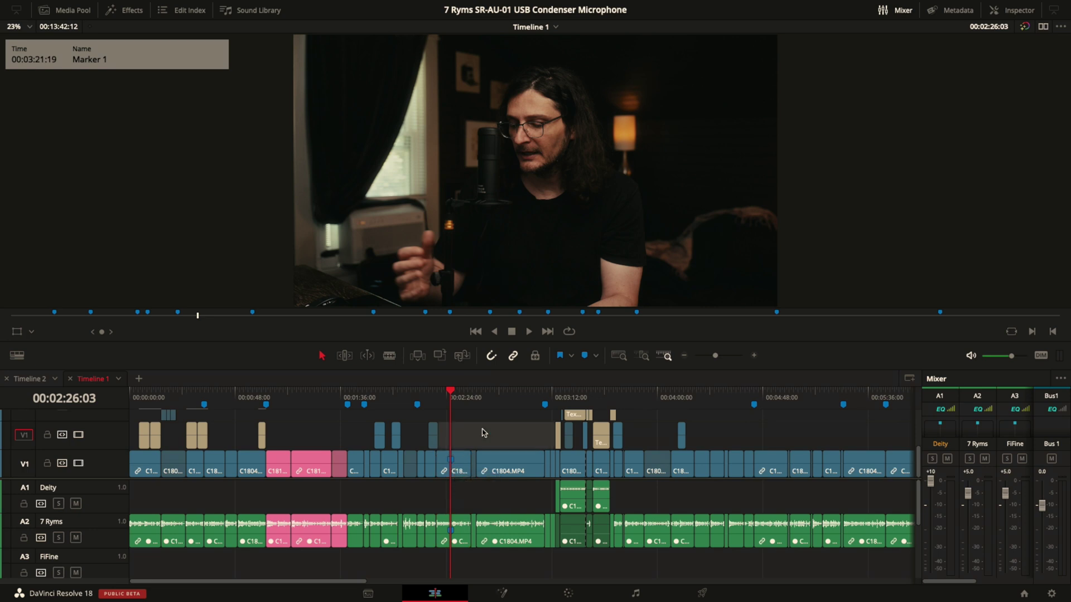
pyautogui.moveTo(474, 405)
pyautogui.mouseDown()
pyautogui.moveTo(504, 406)
pyautogui.moveTo(495, 410)
pyautogui.mouseUp()
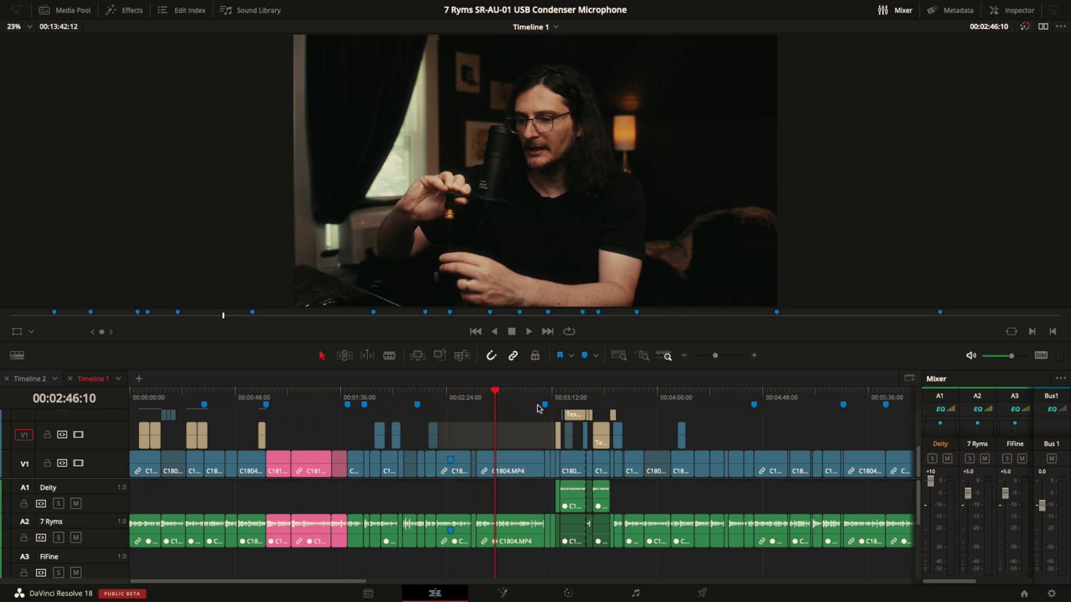
pyautogui.click(489, 406)
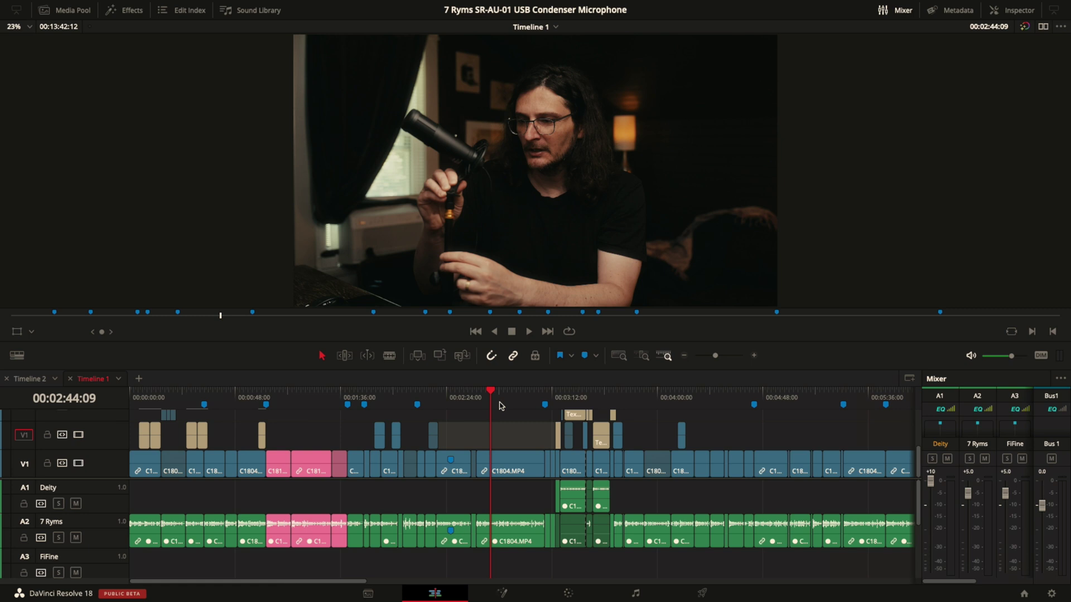
pyautogui.hotkey('shift', '8')
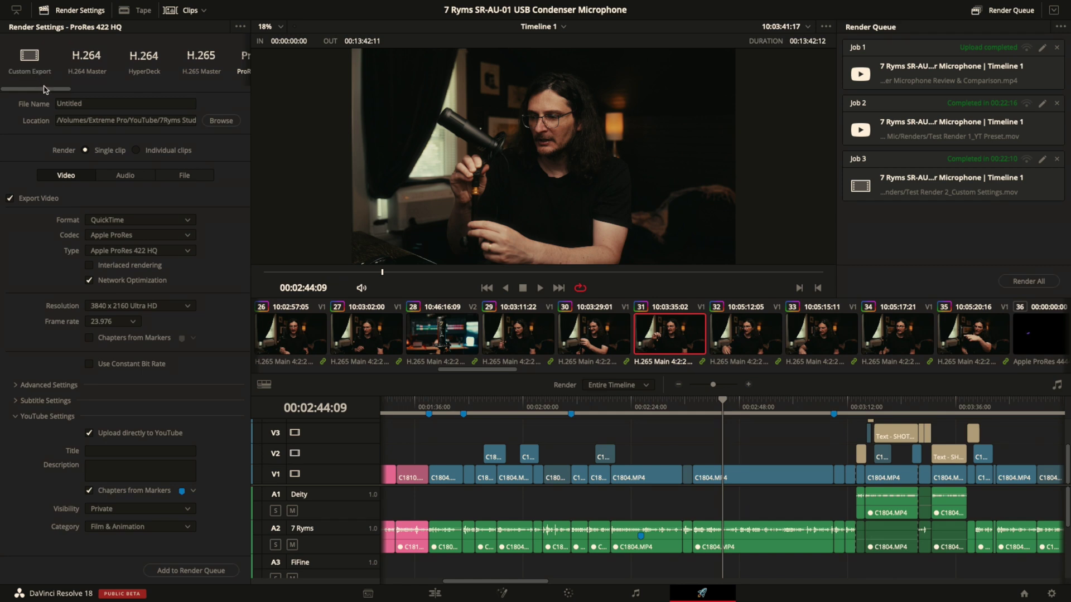
# - Choose the YouTube 2160p preset with direct upload and chapters from markers, keeping the H.264 codec
pyautogui.moveTo(48, 89); pyautogui.dragTo(116, 91)
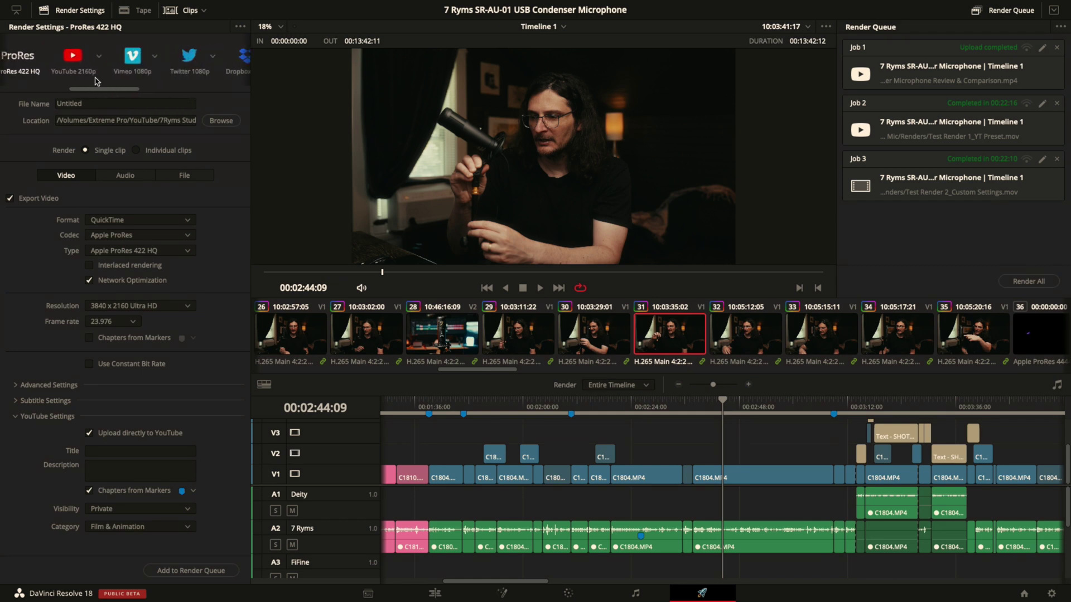
pyautogui.click(91, 78)
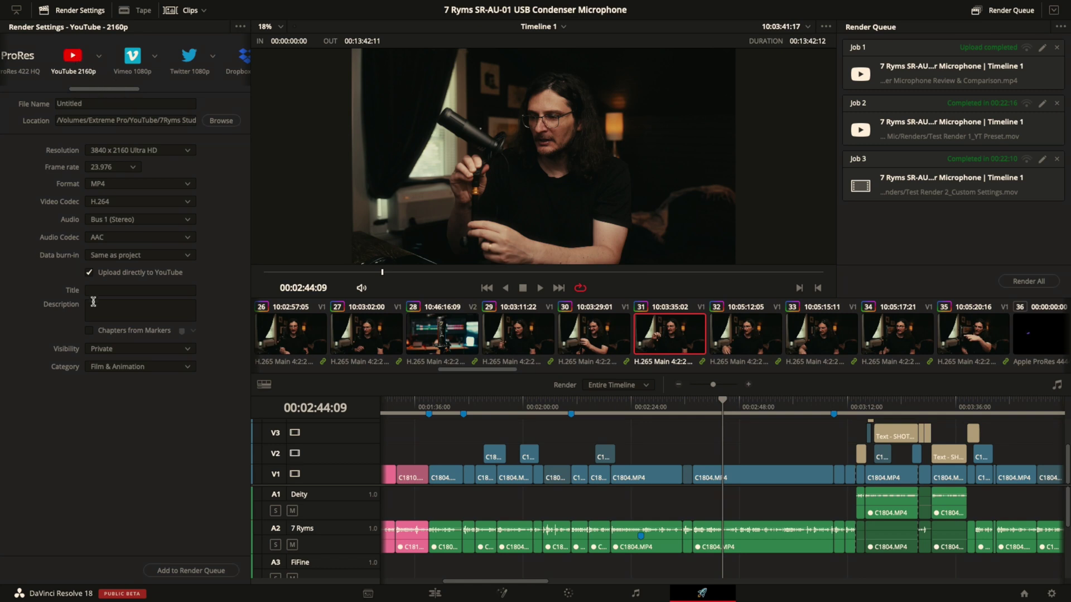
pyautogui.click(90, 273)
pyautogui.click(92, 332)
pyautogui.click(189, 203)
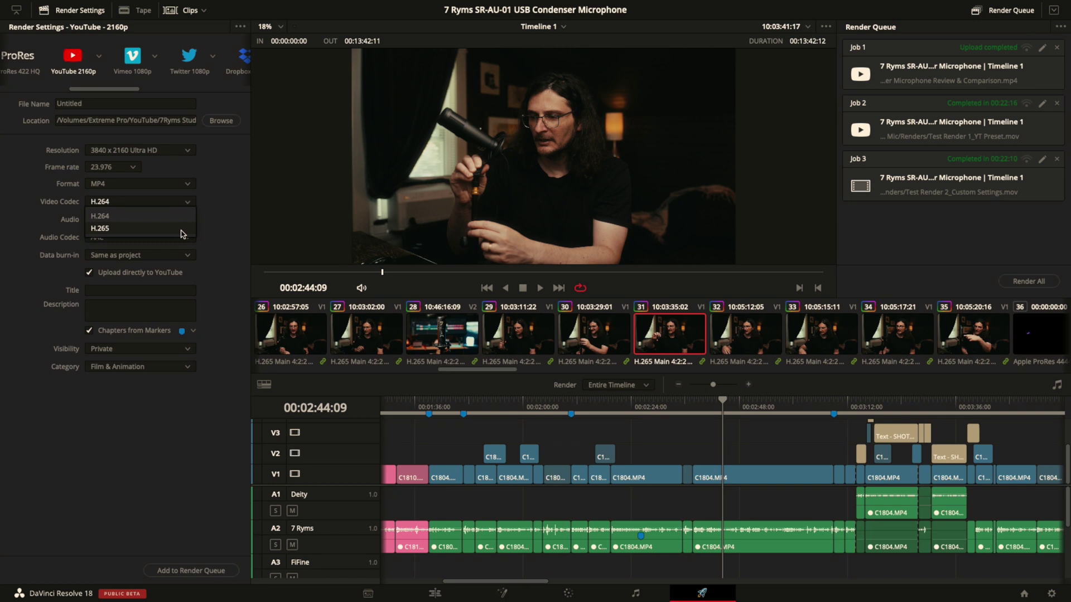
pyautogui.click(213, 233)
# - Switch the render settings to the Custom Export preset, keeping the MP4 format
pyautogui.moveTo(134, 89); pyautogui.dragTo(66, 95)
pyautogui.click(39, 62)
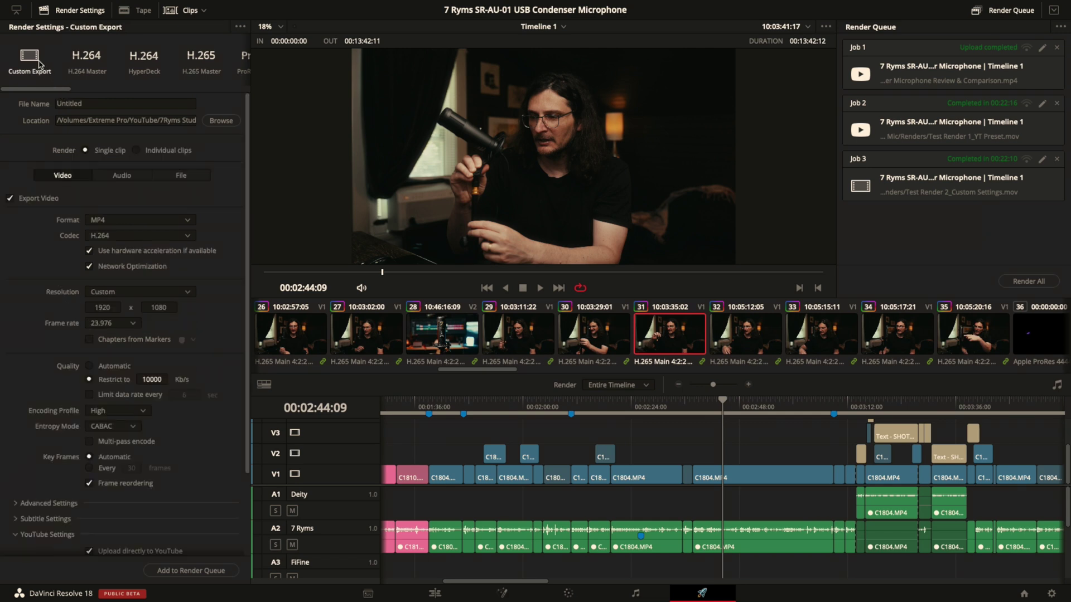
pyautogui.scroll(-1, 119, 152)
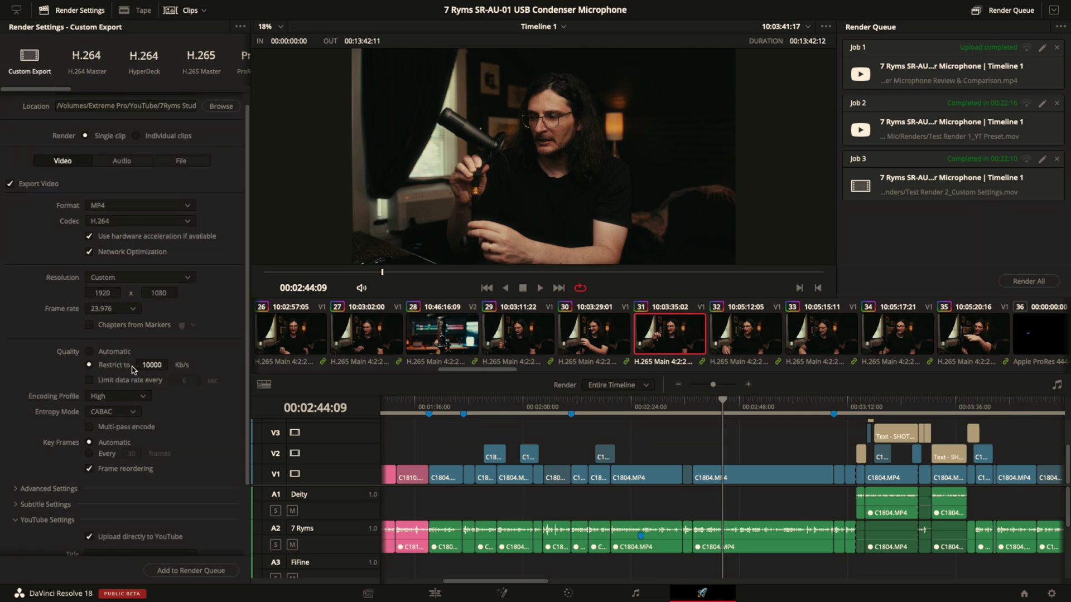
pyautogui.scroll(-1, 180, 294)
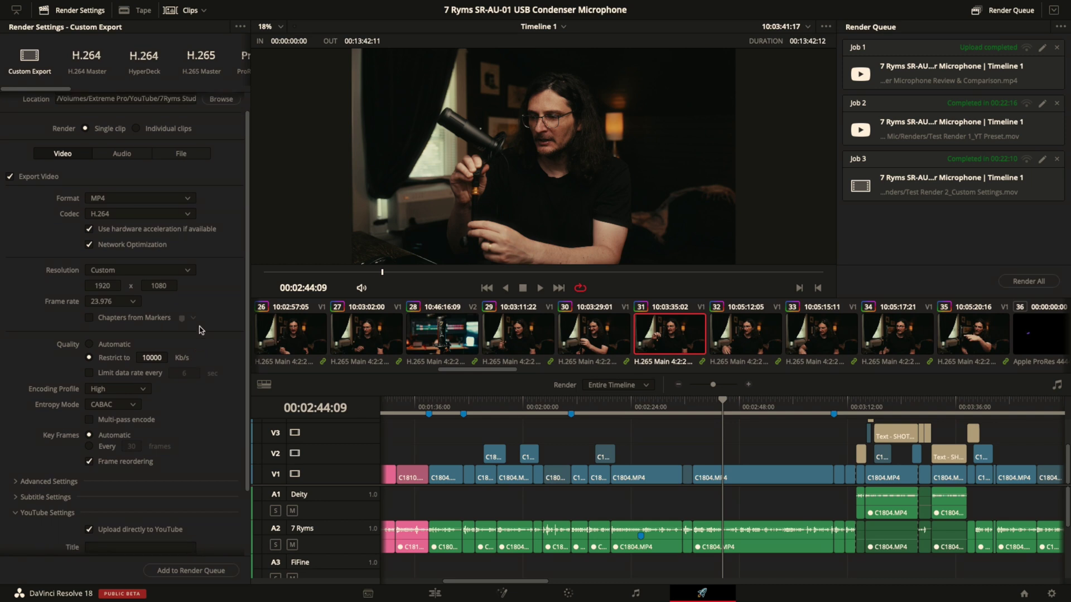
pyautogui.click(173, 199)
pyautogui.click(139, 230)
# - Collapse and re-expand the YouTube upload settings in the custom export
pyautogui.scroll(-2, 184, 344)
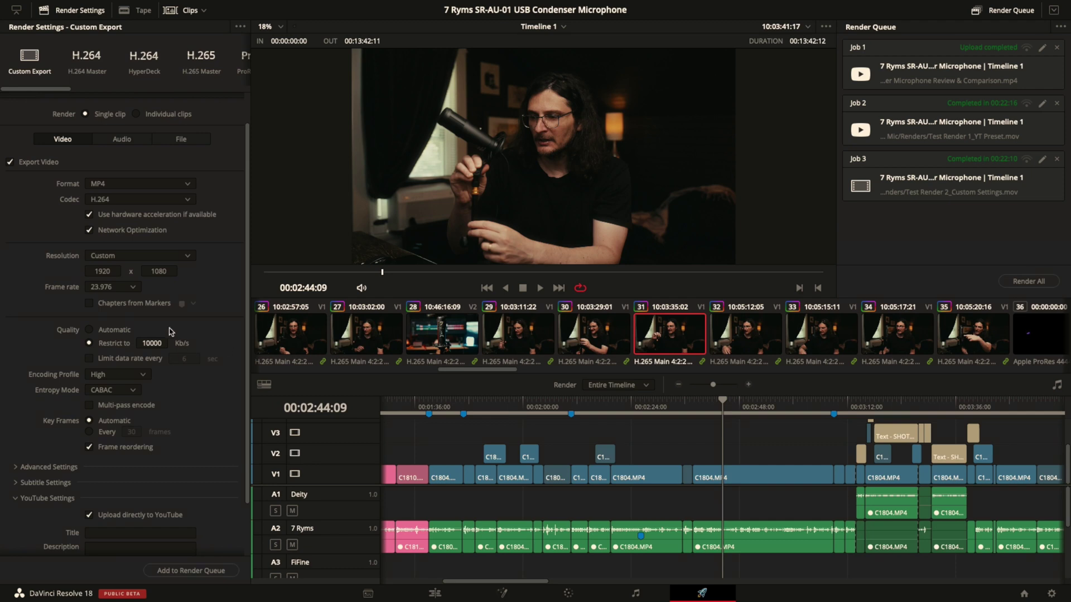
pyautogui.scroll(-3, 191, 371)
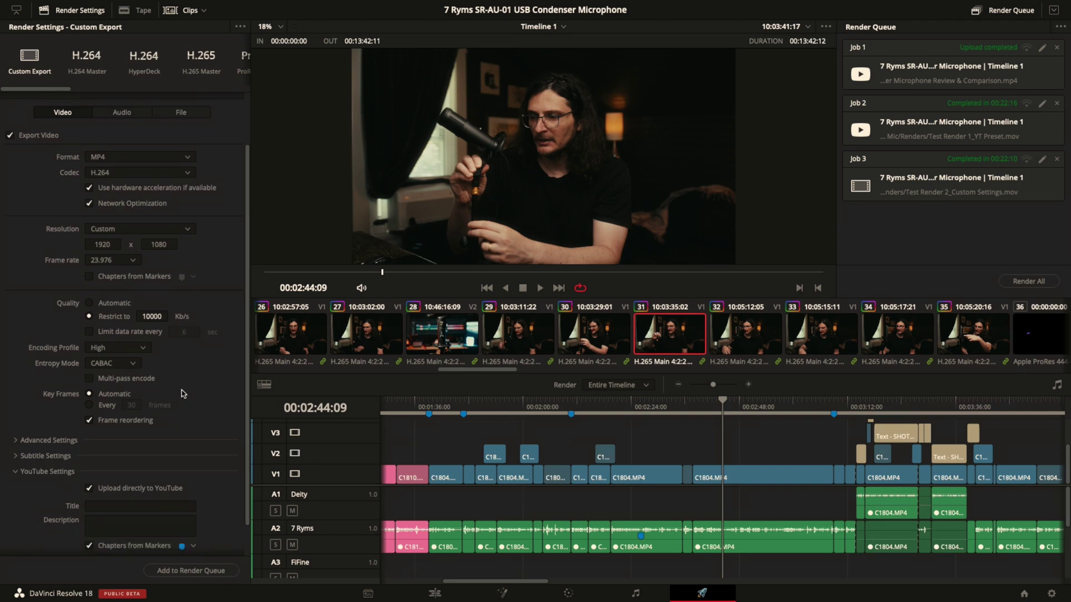
pyautogui.scroll(-1, 182, 394)
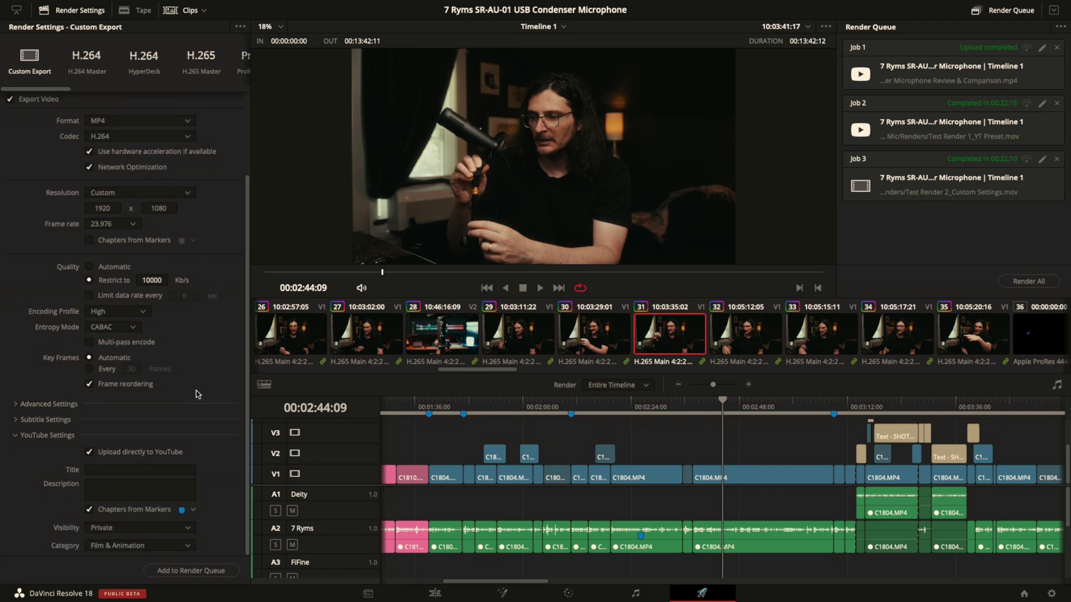
pyautogui.click(12, 438)
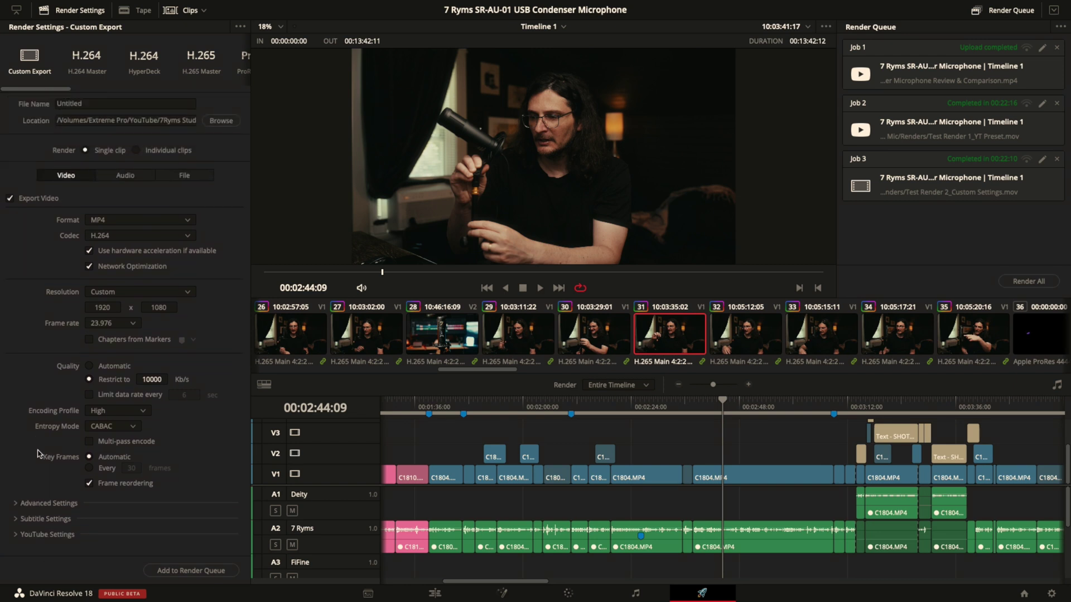
pyautogui.click(18, 536)
pyautogui.scroll(-4, 84, 490)
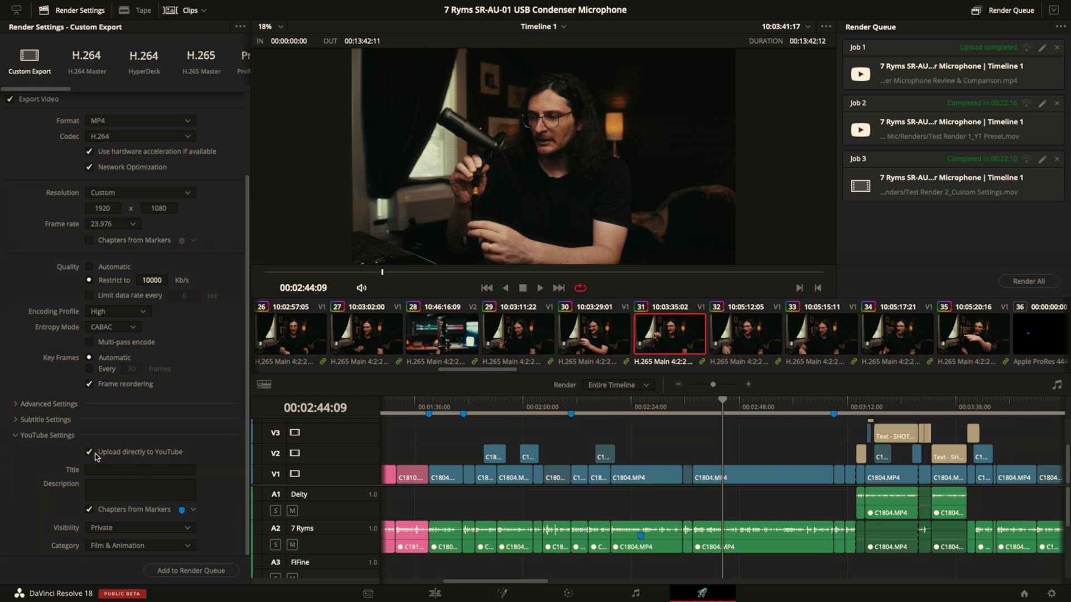
pyautogui.moveTo(66, 88); pyautogui.dragTo(13, 96)
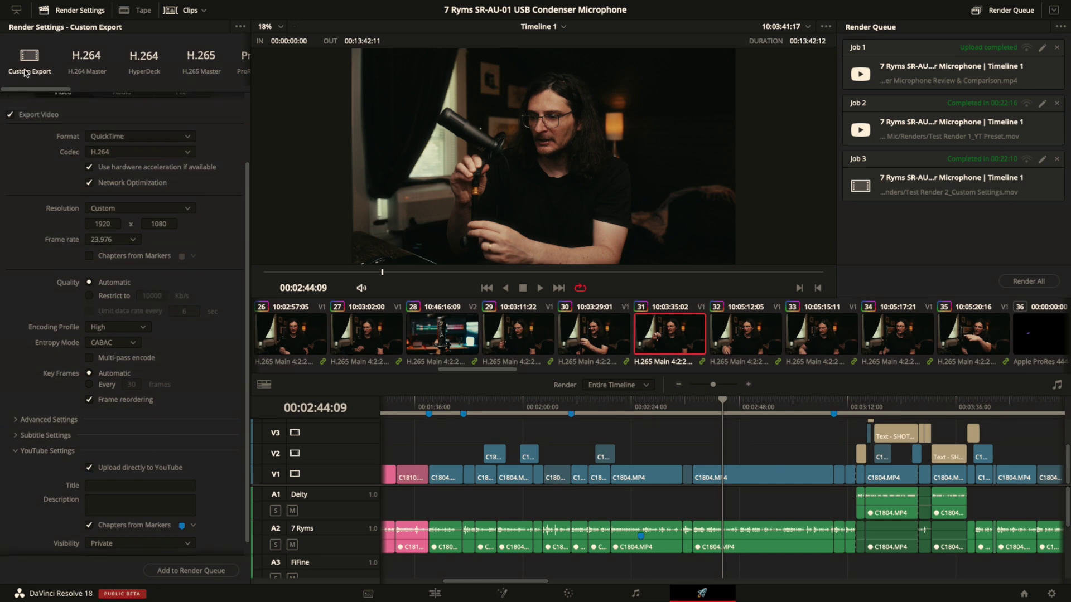
# - Try the H.264 Master, HyperDeck, H.265 Master and ProRes 422 HQ presets, then return to Custom Export
pyautogui.click(88, 62)
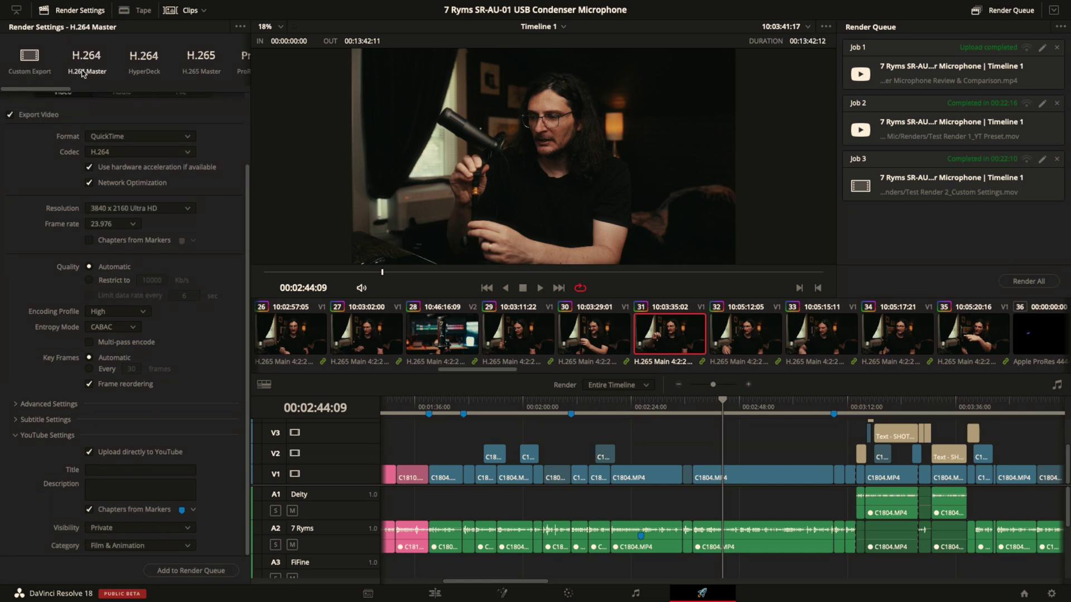
pyautogui.click(150, 75)
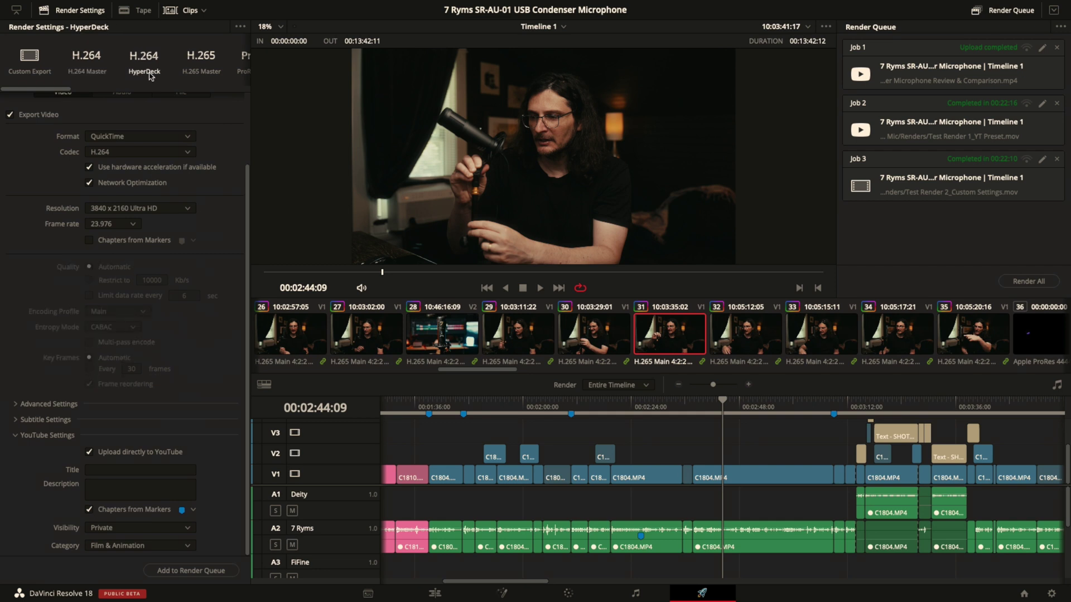
pyautogui.click(204, 72)
pyautogui.moveTo(66, 90); pyautogui.dragTo(106, 91)
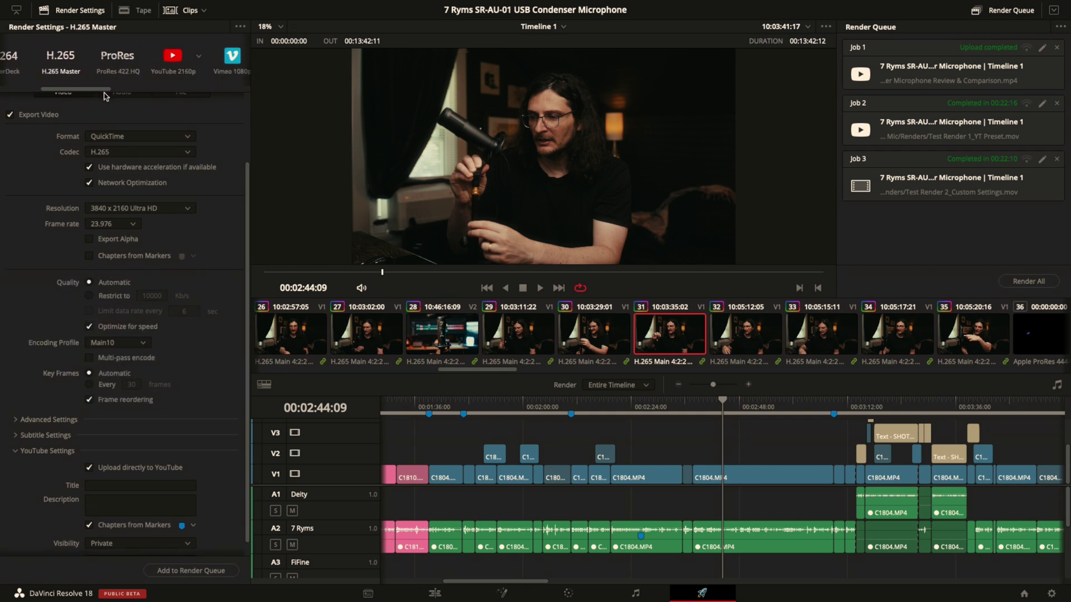
pyautogui.click(116, 66)
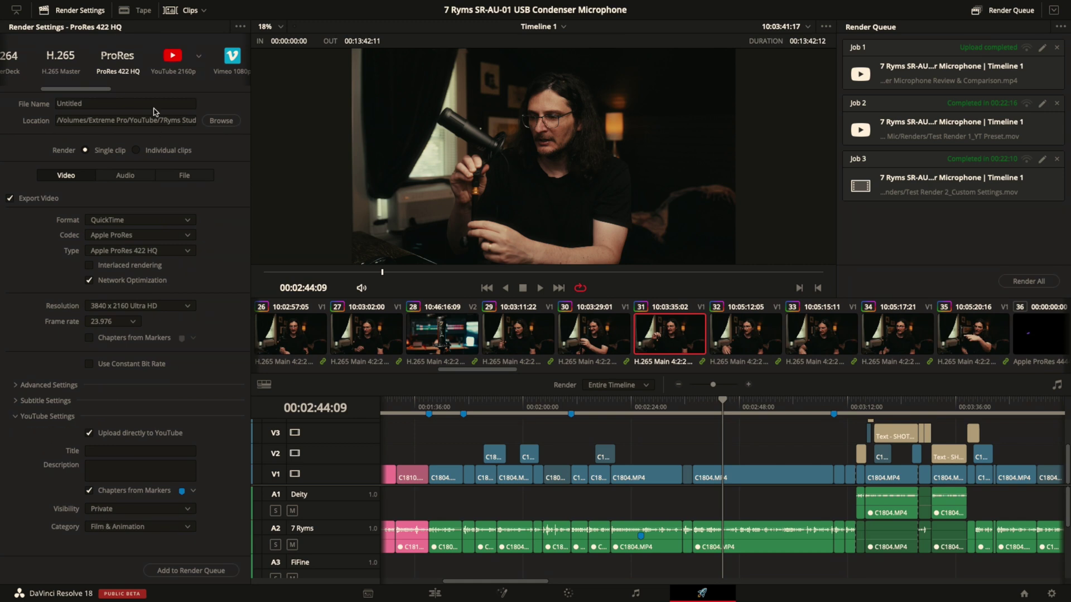
pyautogui.moveTo(109, 89); pyautogui.dragTo(62, 89)
pyautogui.click(30, 59)
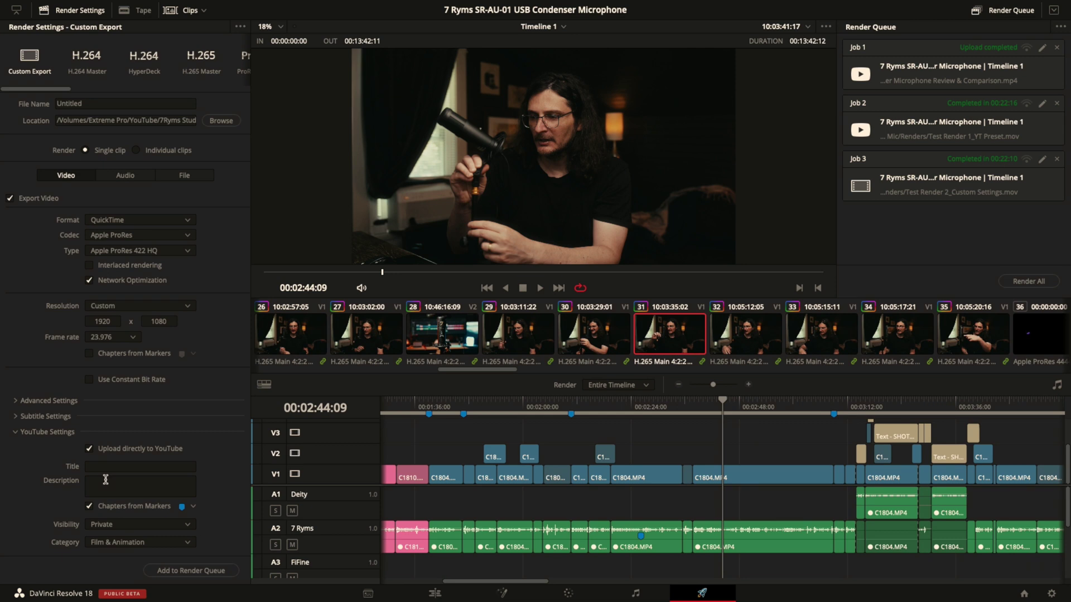
pyautogui.click(89, 507)
# - Keep chapters from blue markers with Private visibility and Film & Animation category, and queue the render
pyautogui.click(89, 508)
pyautogui.click(193, 507)
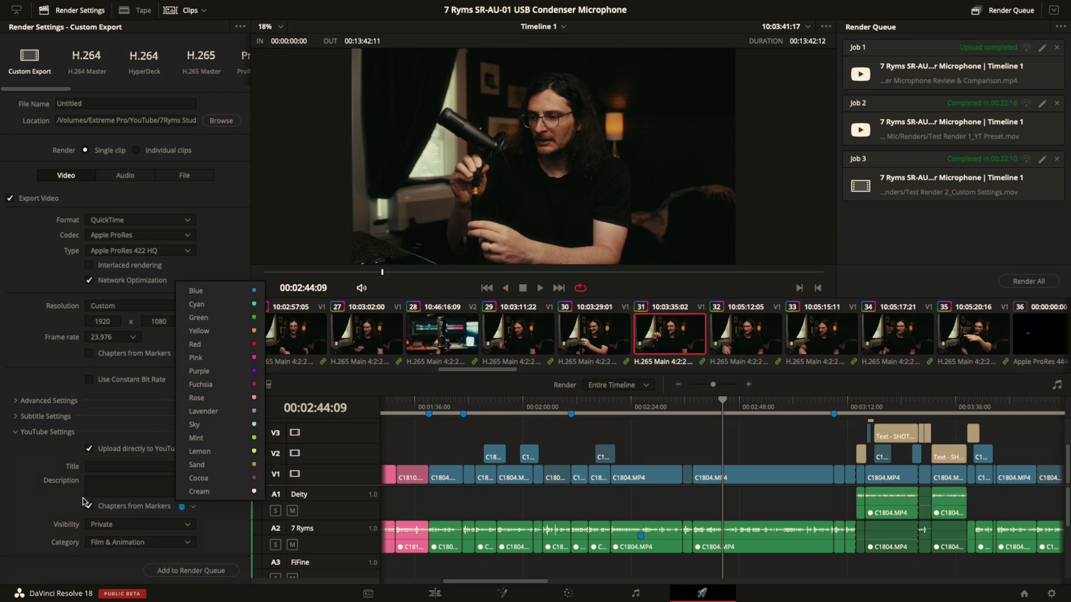
pyautogui.click(109, 529)
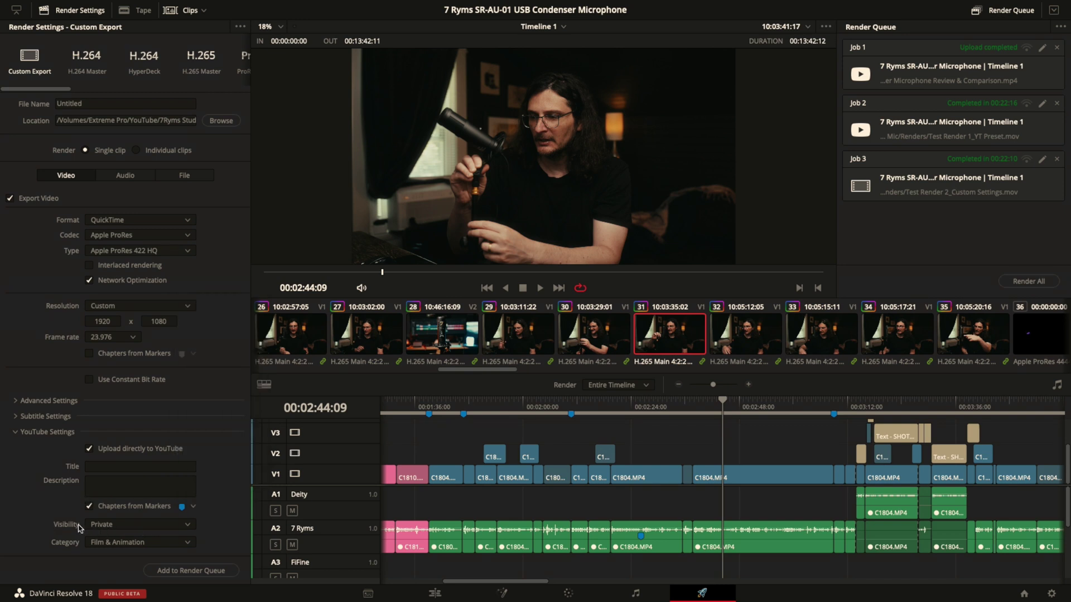
pyautogui.click(132, 530)
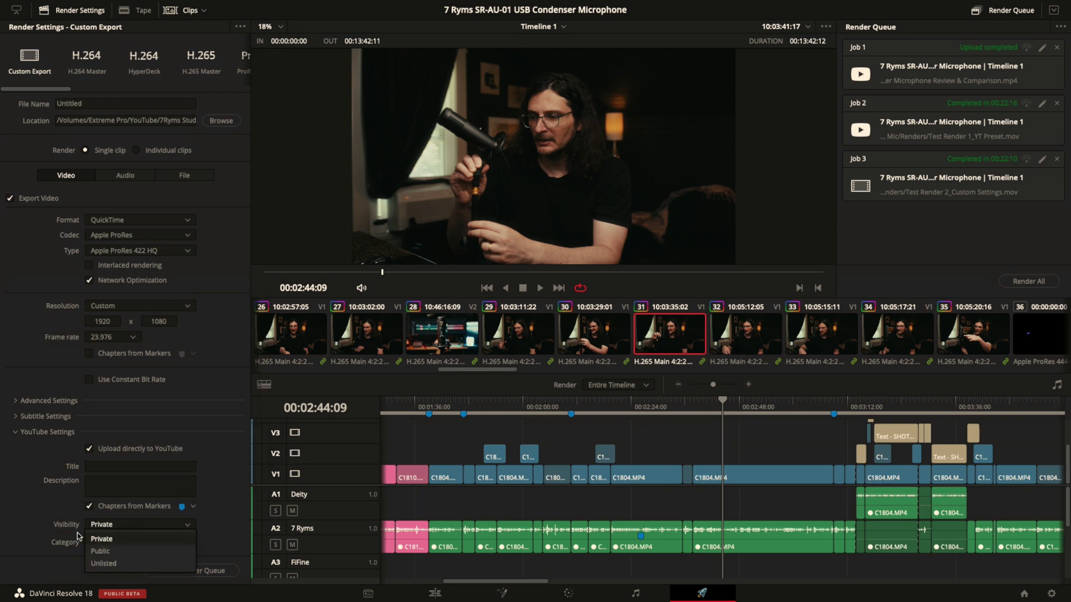
pyautogui.click(61, 519)
pyautogui.click(121, 544)
pyautogui.click(46, 514)
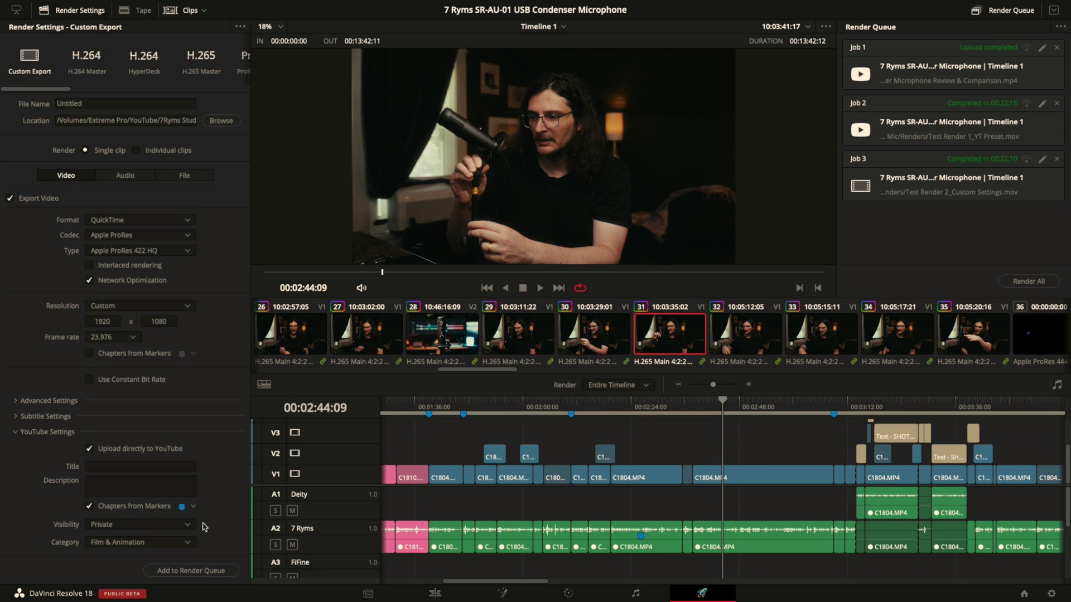
pyautogui.click(191, 570)
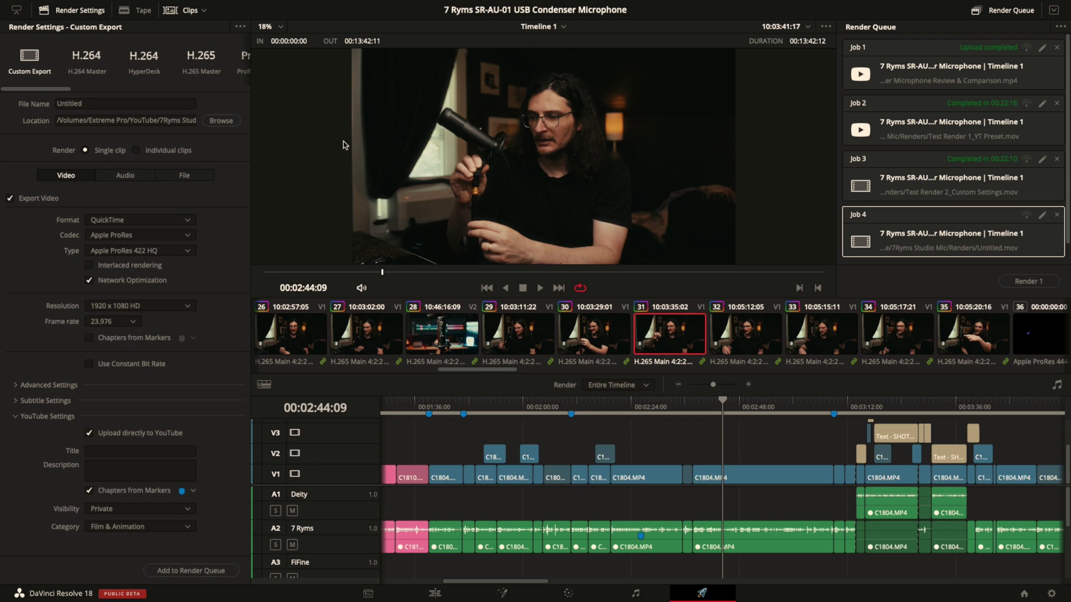
# - Check the YouTube sign-in under Preferences > Internet Accounts, then cancel without changes
pyautogui.press('super+comma')
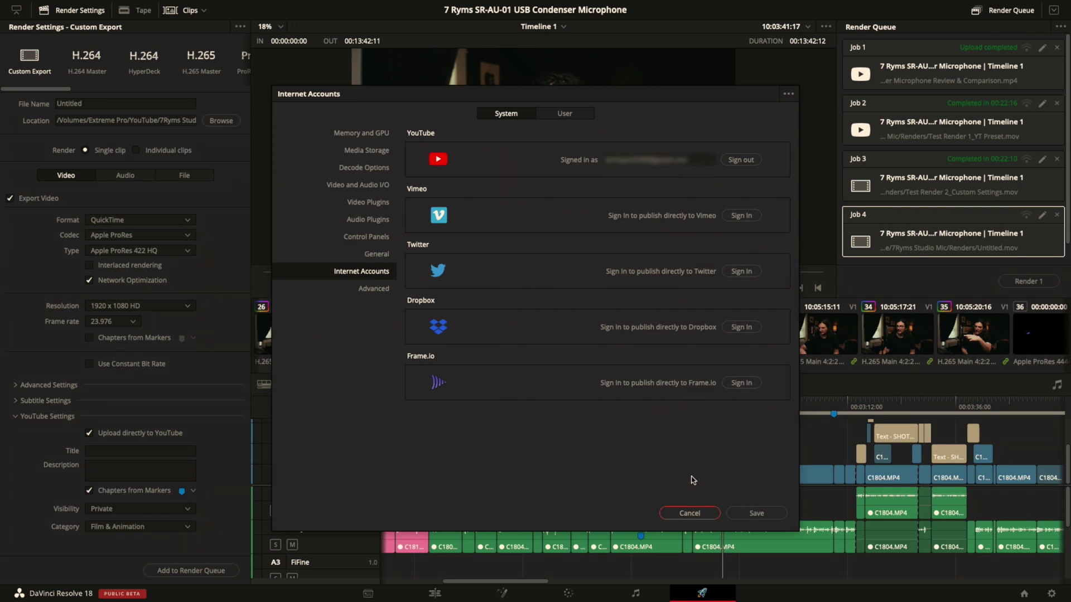
pyautogui.click(690, 513)
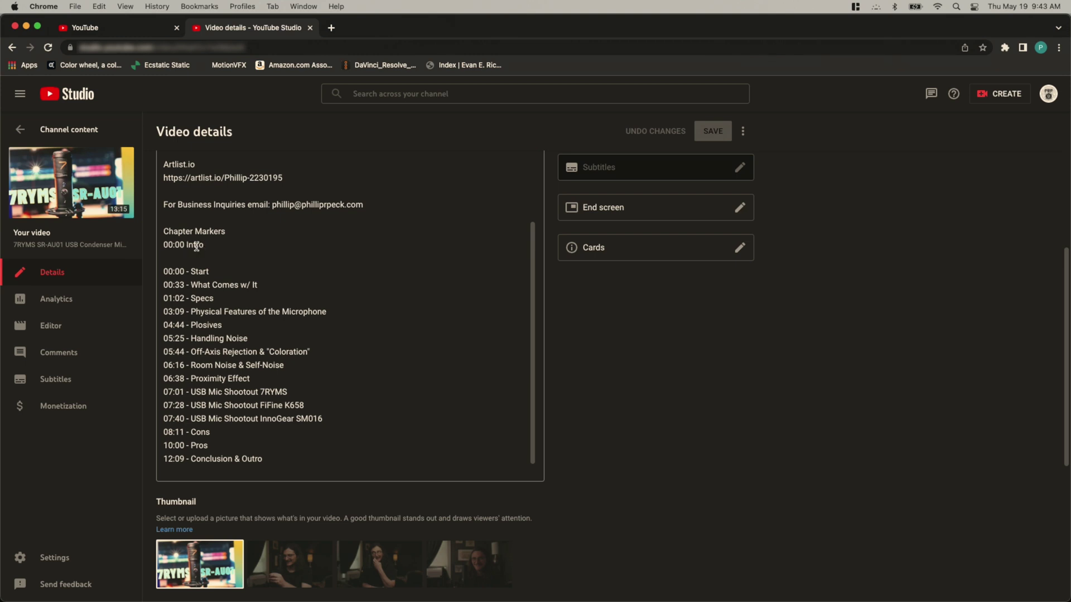
# - Delete the duplicate '00:00 Intro' line, rename '00:00 - Start' to '00:00 - Intro', and save the description
pyautogui.click(211, 249)
pyautogui.tripleClick(211, 248)
pyautogui.press('BackSpace')
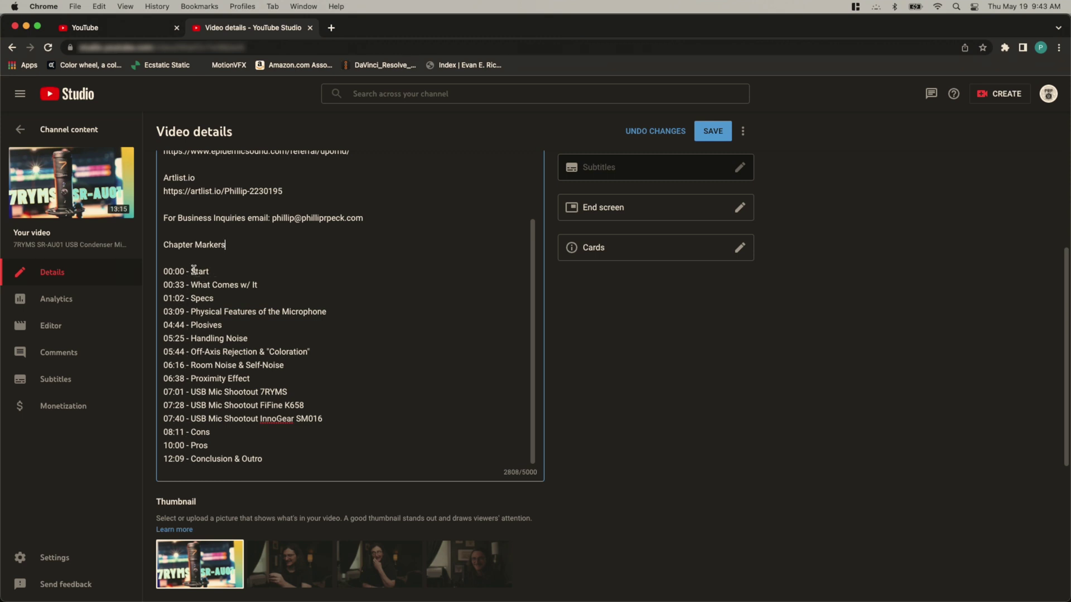
pyautogui.click(211, 273)
pyautogui.click(707, 137)
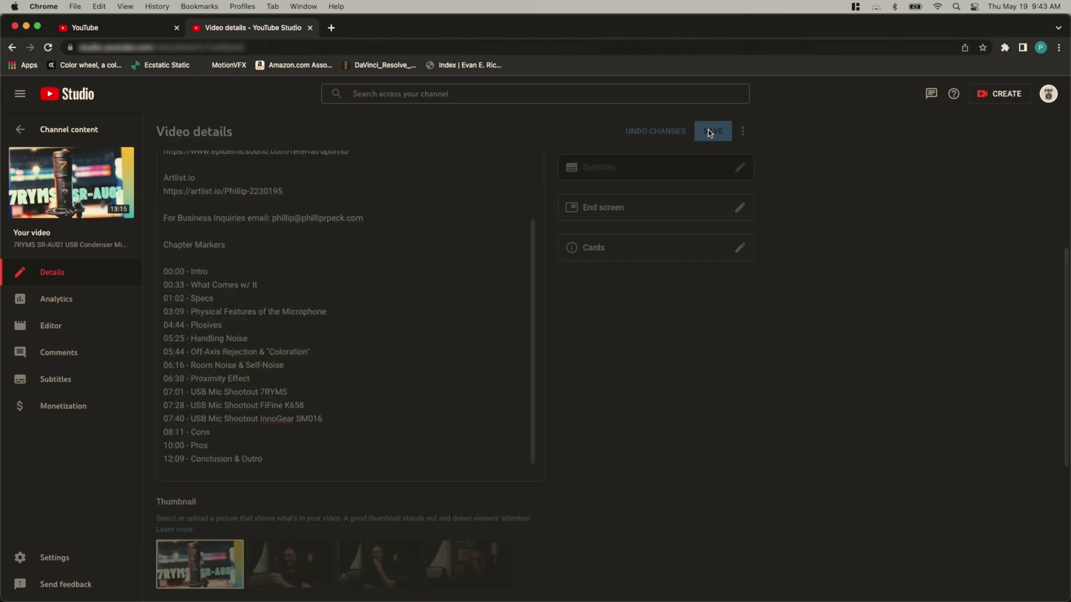